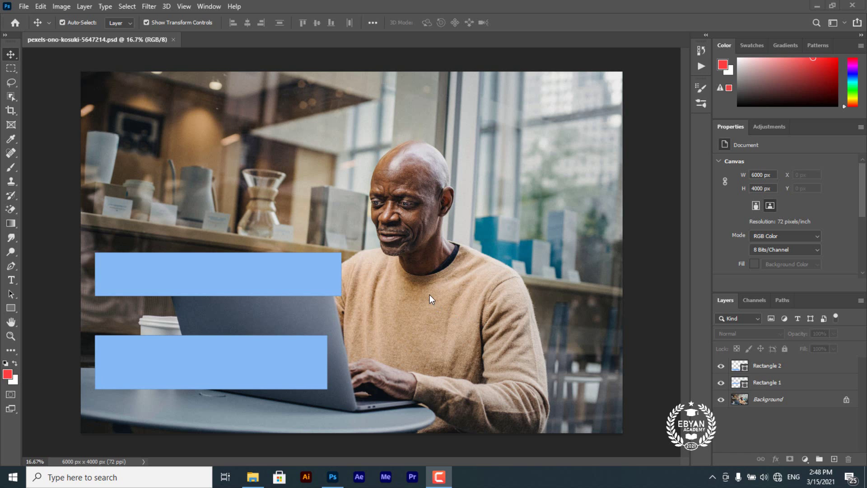
pyautogui.click(253, 282)
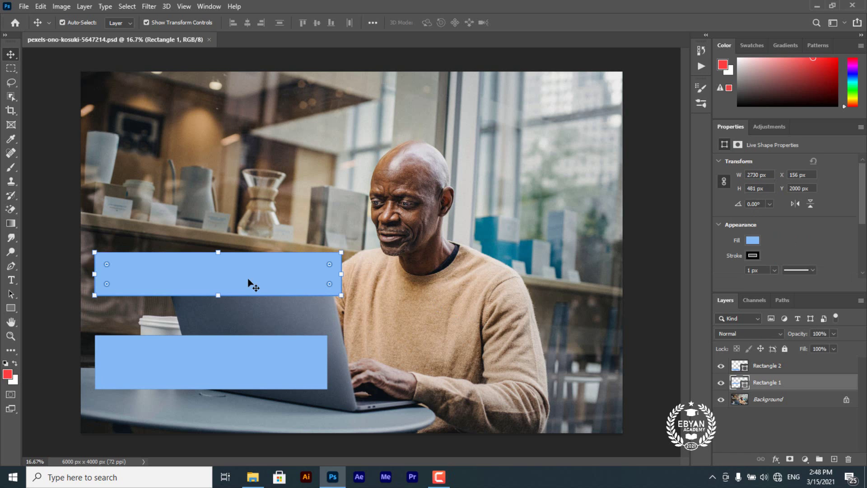
pyautogui.click(278, 185)
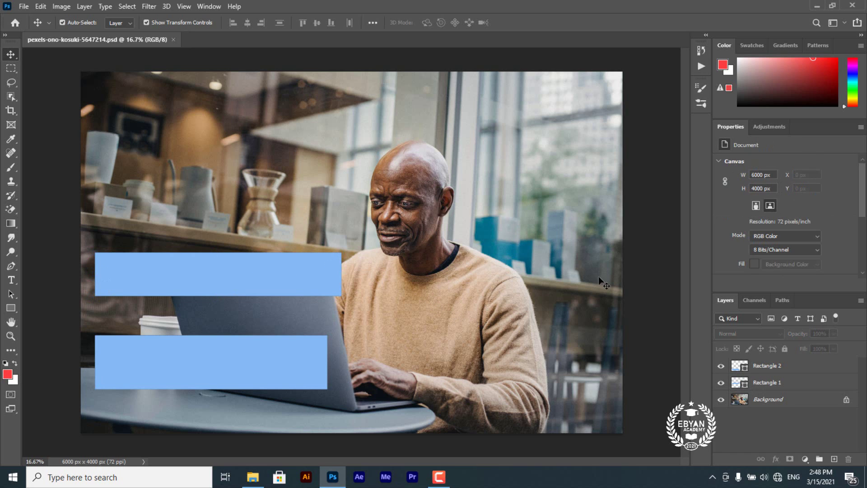
pyautogui.click(293, 283)
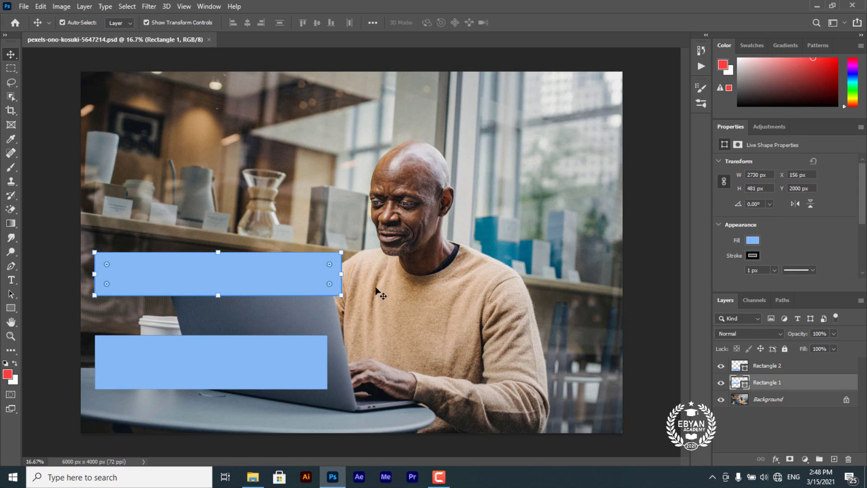
pyautogui.click(570, 300)
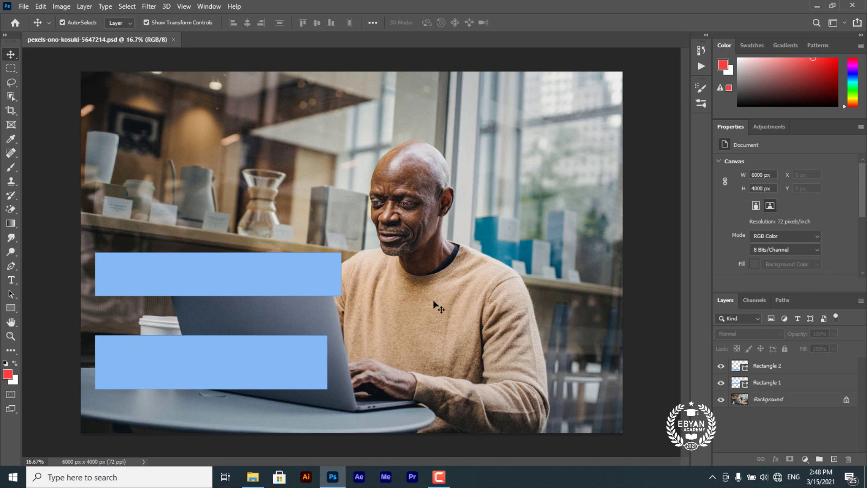
pyautogui.click(211, 287)
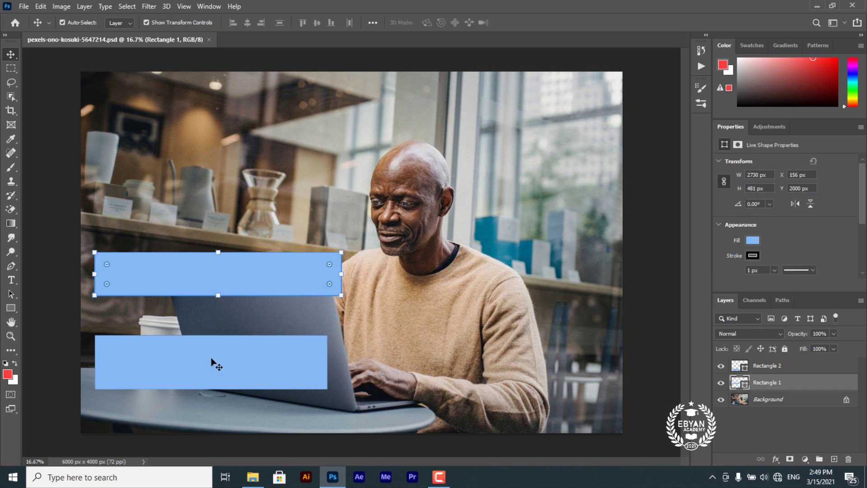
# Move the lower light-blue rectangle straight up to about Y 2582 px, just beneath the upper rectangle
pyautogui.click(213, 362)
pyautogui.click(217, 273)
pyautogui.moveTo(235, 356); pyautogui.dragTo(234, 322)
pyautogui.click(276, 214)
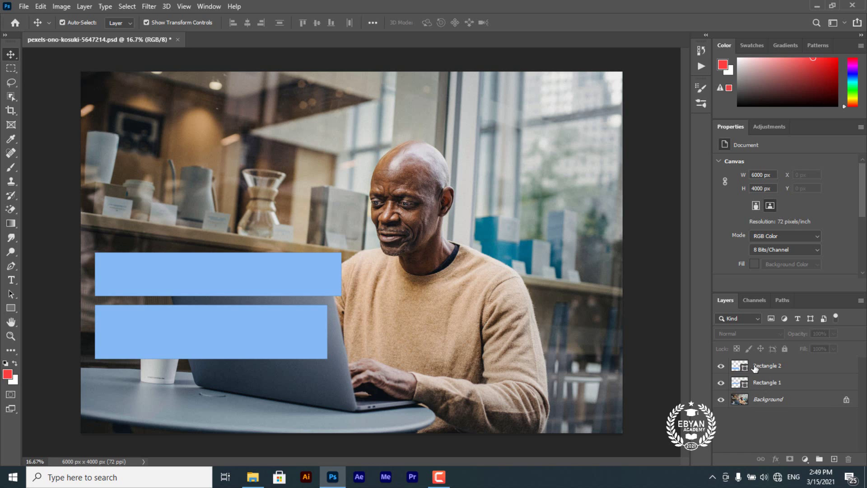
pyautogui.click(226, 282)
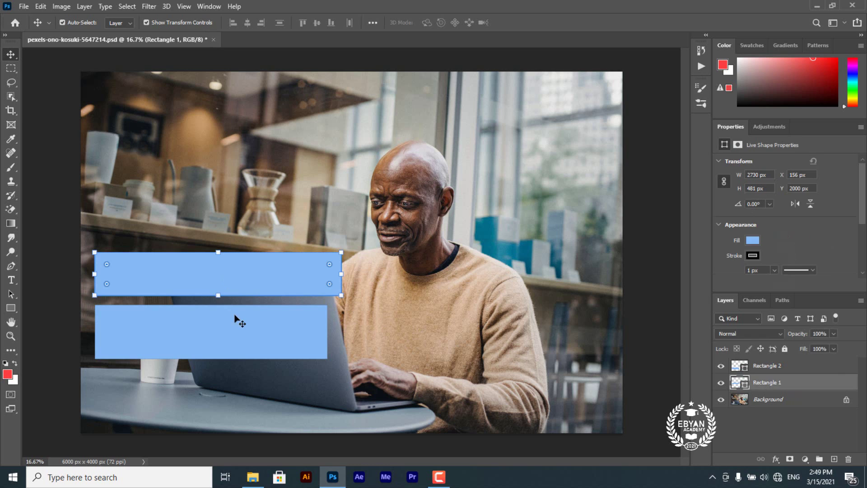
pyautogui.click(244, 342)
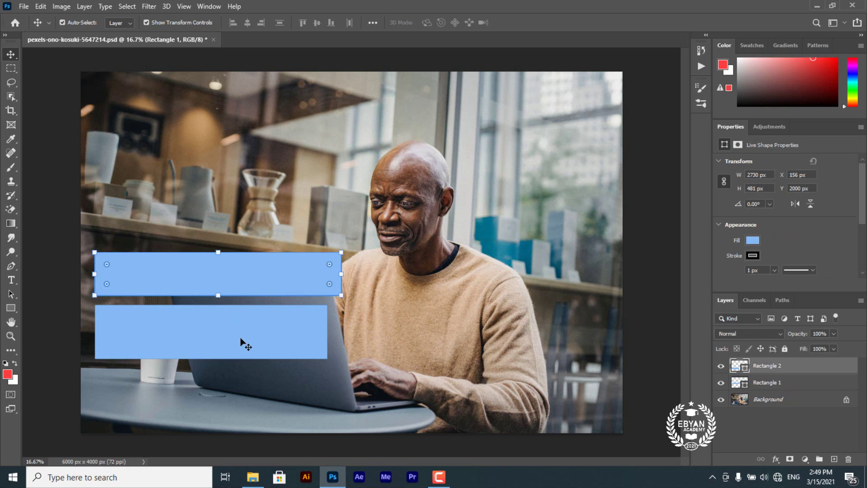
pyautogui.click(245, 284)
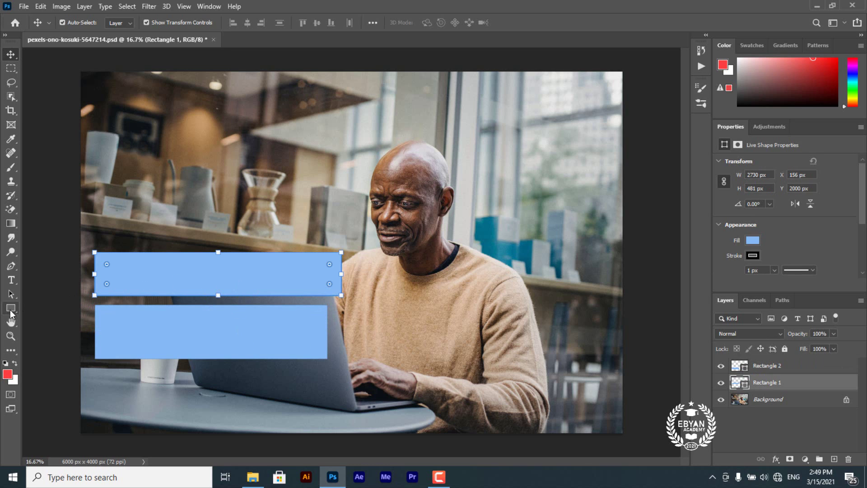
pyautogui.click(641, 312)
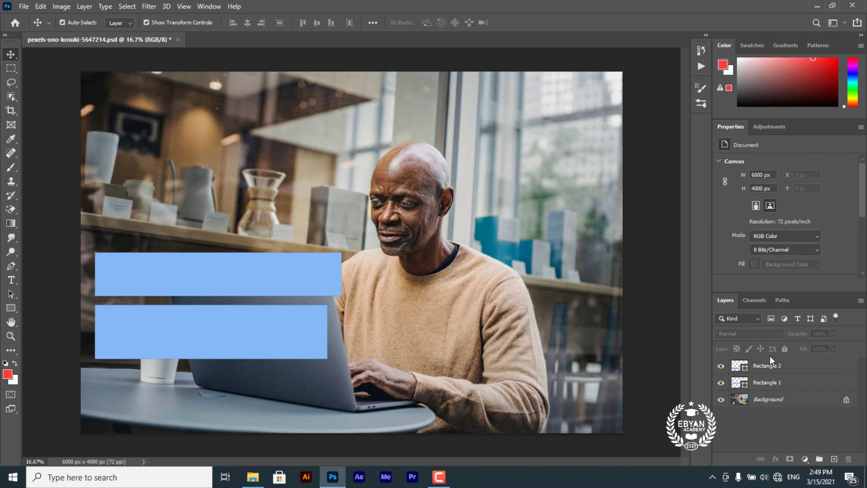
# Change the fill color of the Rectangle 1 shape to the darker blue #2975ca and deselect it
pyautogui.click(760, 383)
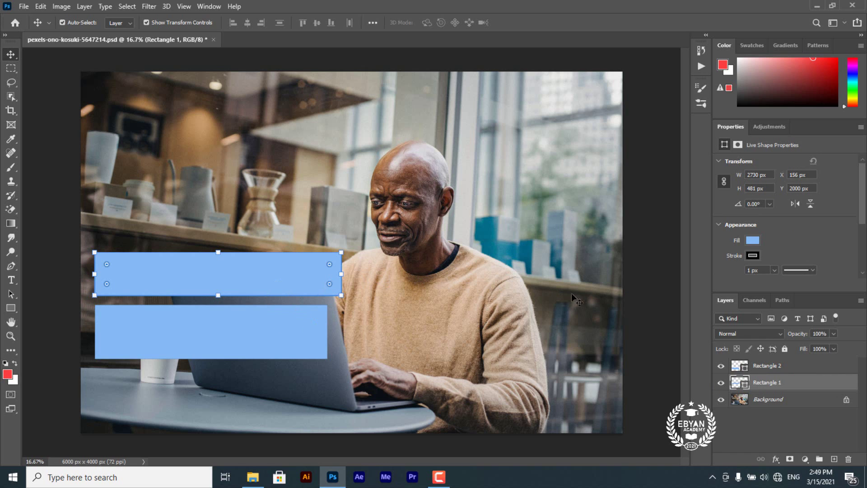
pyautogui.doubleClick(741, 384)
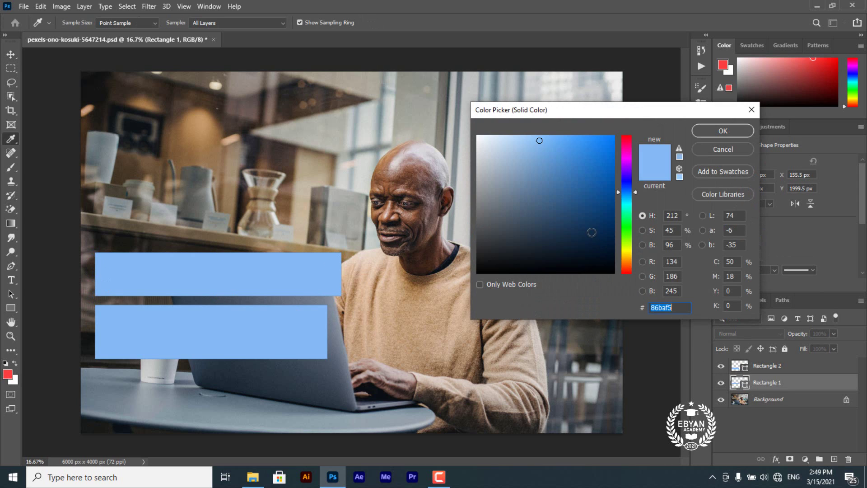
pyautogui.click(587, 164)
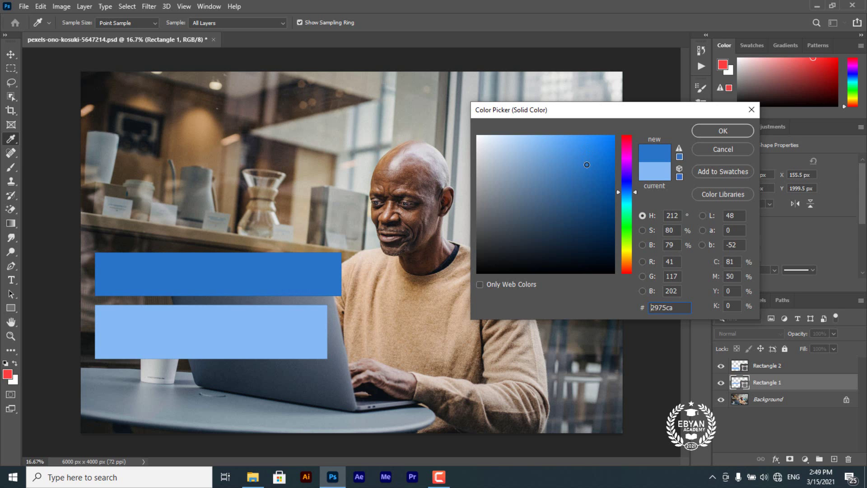
pyautogui.click(712, 130)
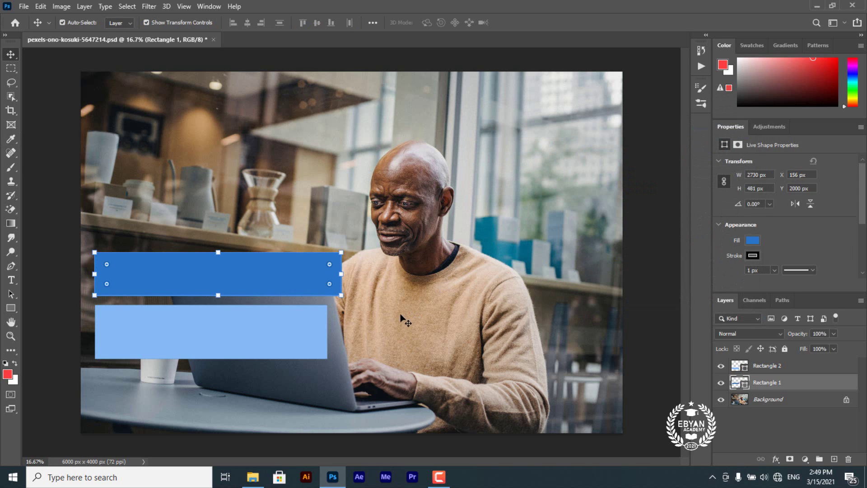
pyautogui.click(295, 275)
pyautogui.click(780, 422)
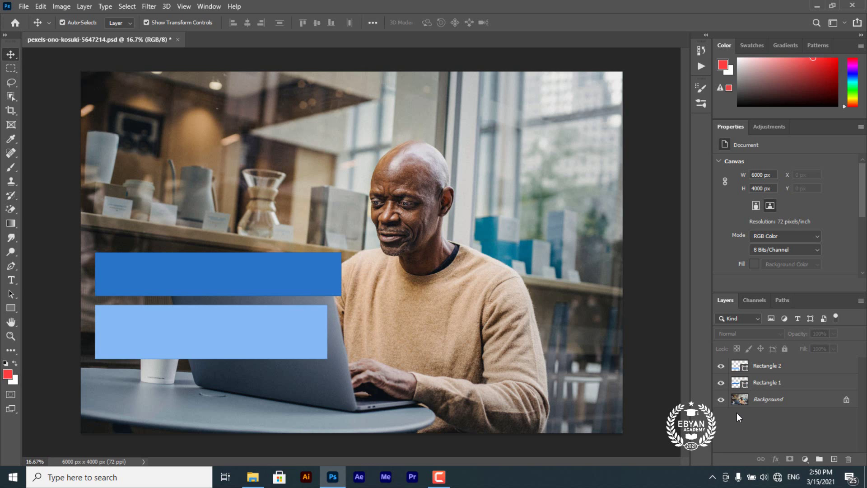
# Reorder the Rectangle 1 layer above Rectangle 2 in the layer stack and clear the selection
pyautogui.click(763, 386)
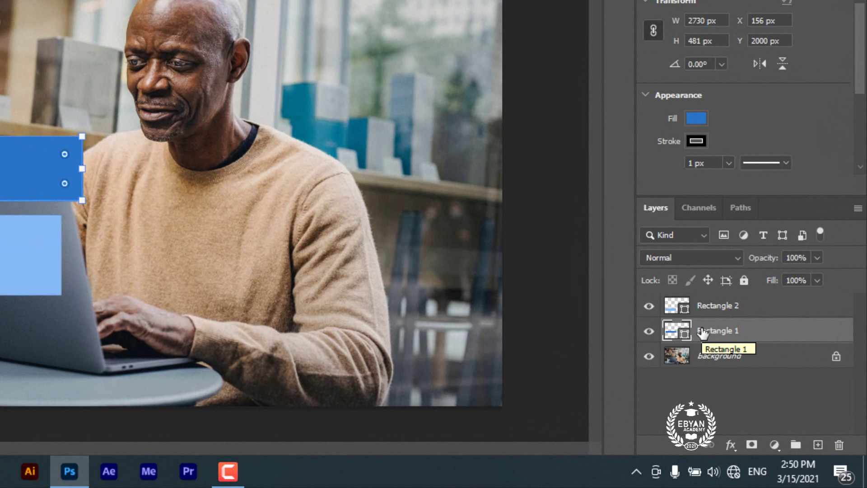
pyautogui.moveTo(703, 333); pyautogui.dragTo(700, 303)
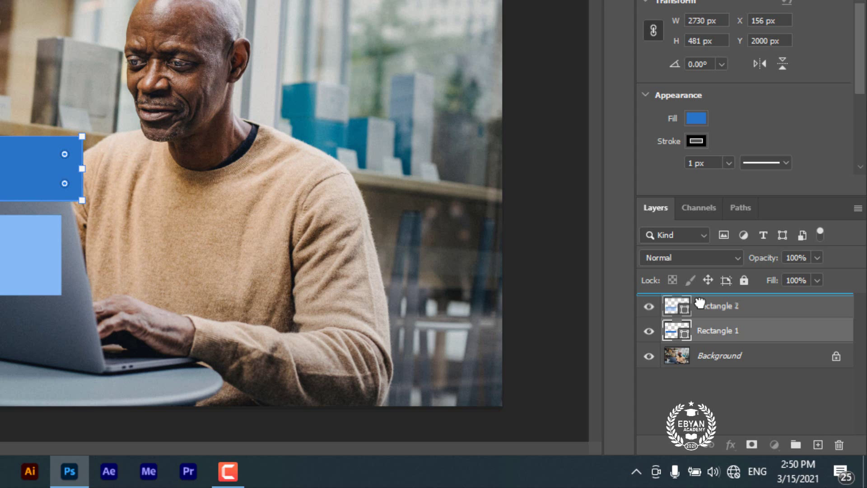
pyautogui.moveTo(700, 304); pyautogui.dragTo(699, 304)
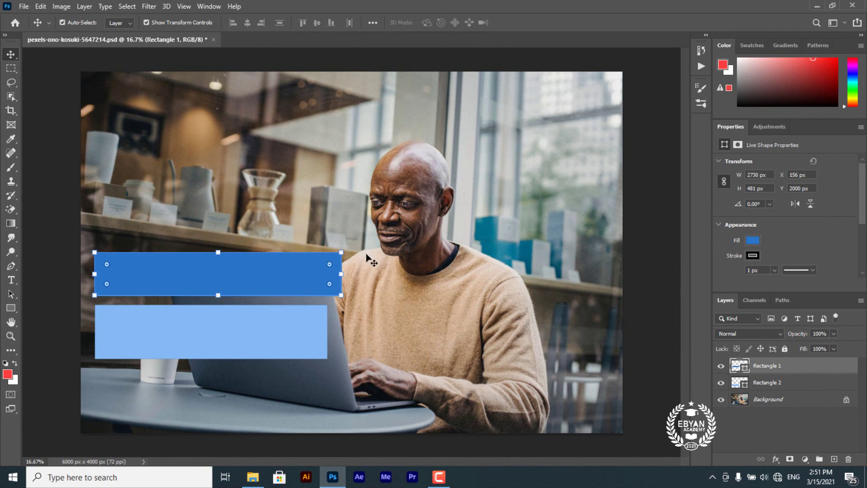
pyautogui.click(543, 344)
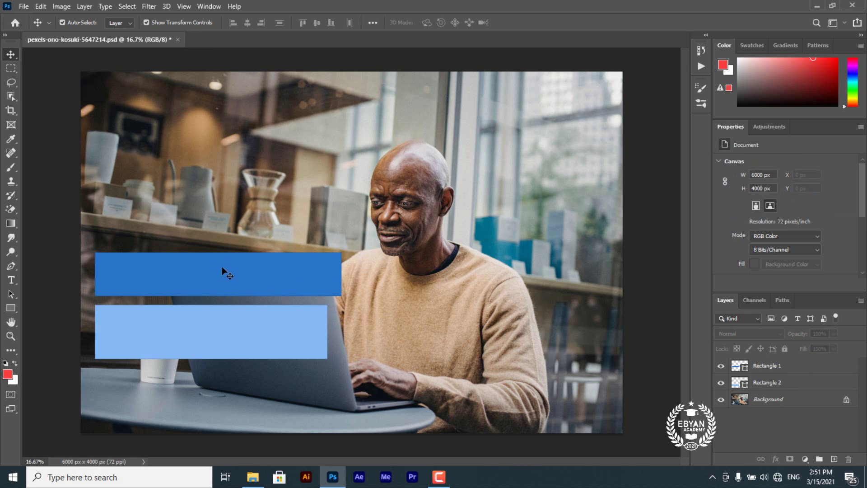
pyautogui.click(255, 275)
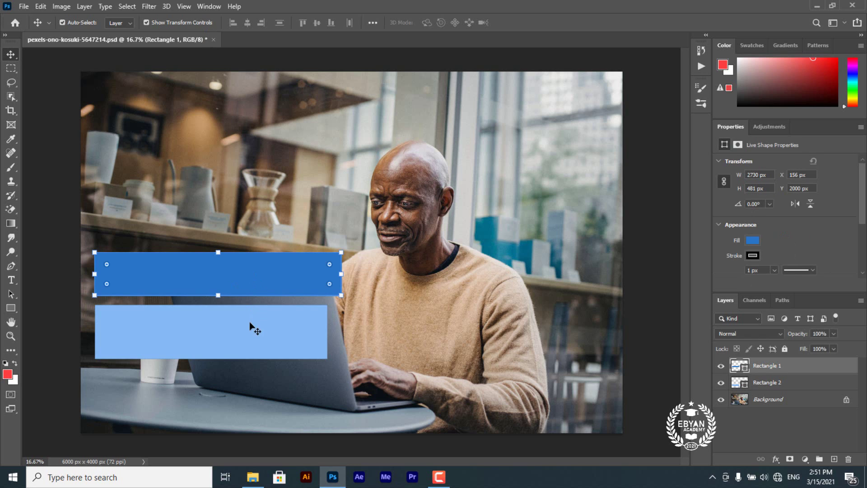
pyautogui.click(252, 342)
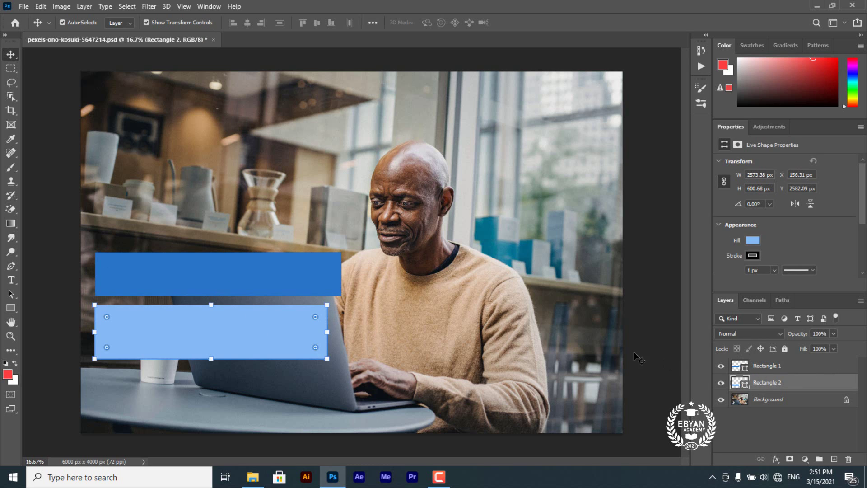
pyautogui.click(490, 318)
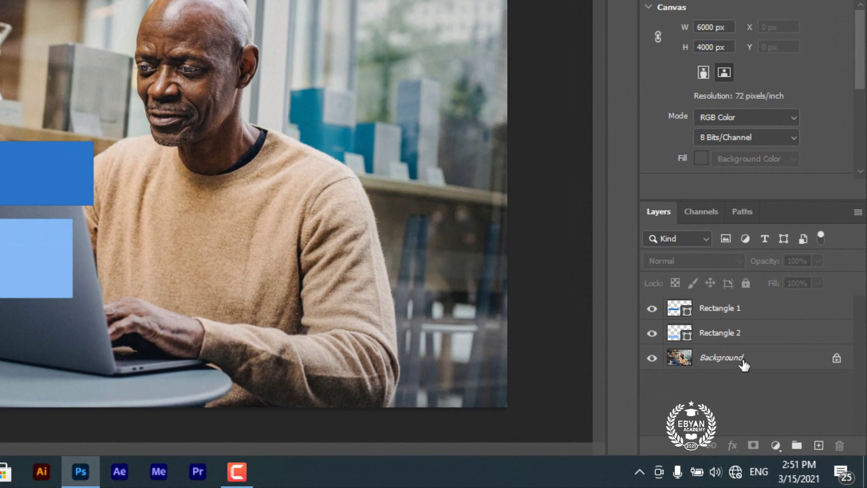
# Try to move the Rectangle 2 layer below the locked Background layer
pyautogui.click(736, 334)
pyautogui.moveTo(737, 337); pyautogui.dragTo(736, 383)
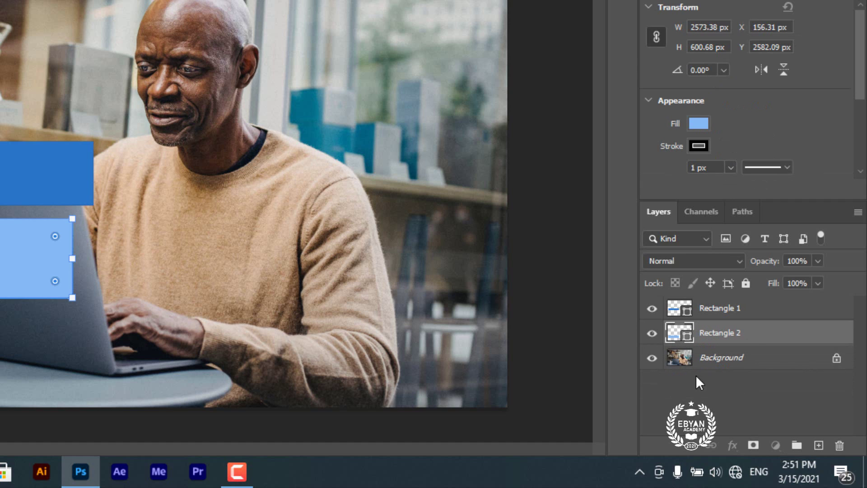
pyautogui.moveTo(749, 341); pyautogui.dragTo(751, 379)
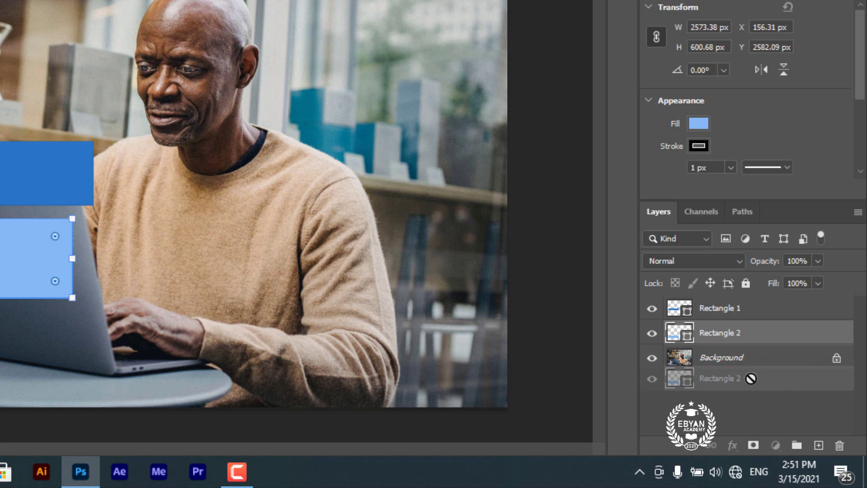
pyautogui.moveTo(751, 379); pyautogui.dragTo(751, 379)
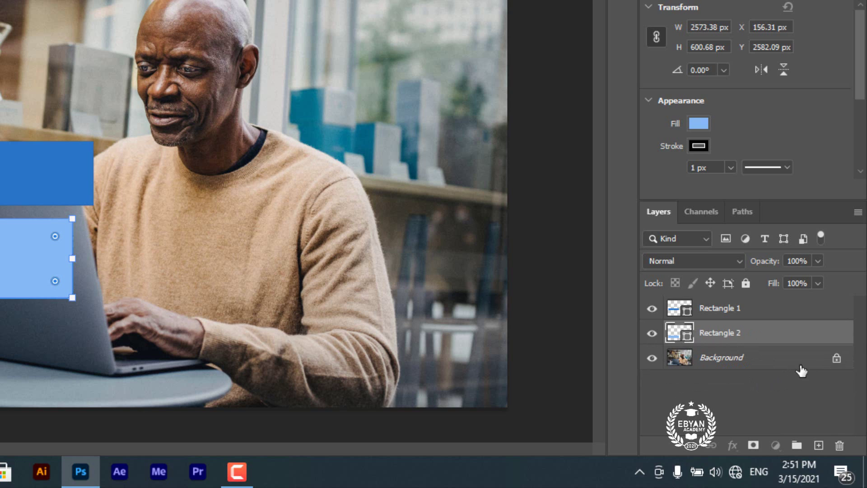
# Unlock the Background layer and move the Rectangle 2 layer beneath it in the stack
pyautogui.click(838, 361)
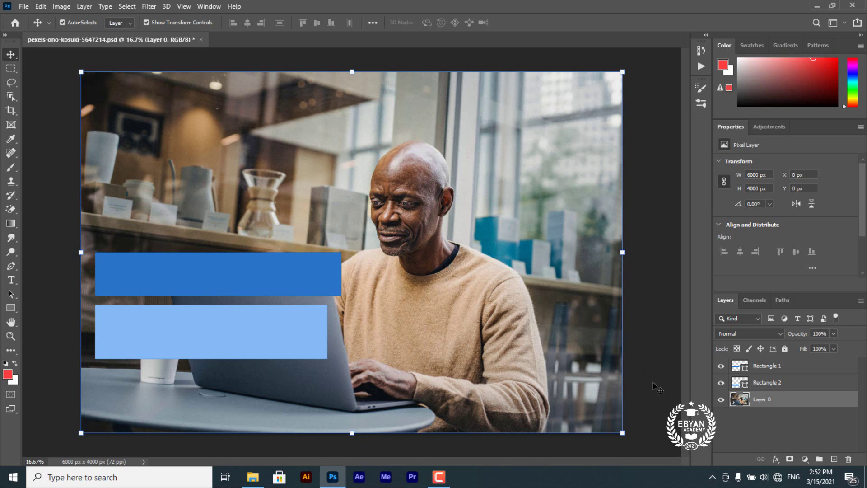
pyautogui.click(785, 383)
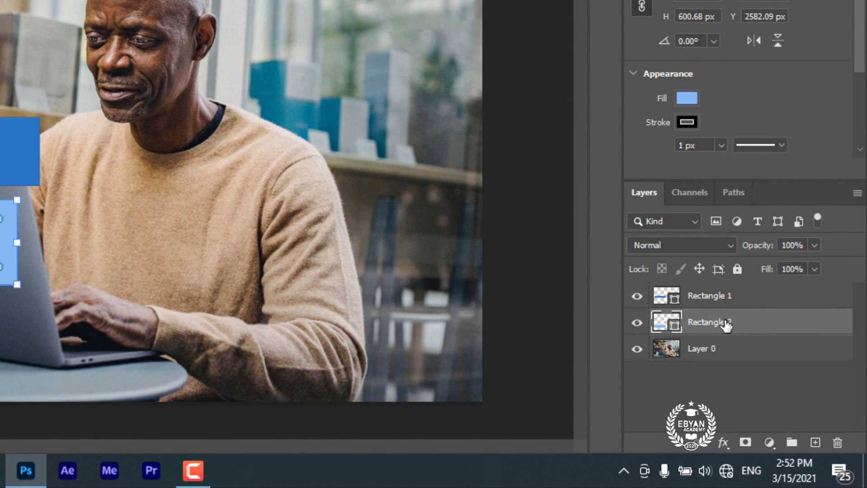
pyautogui.moveTo(726, 324); pyautogui.dragTo(721, 361)
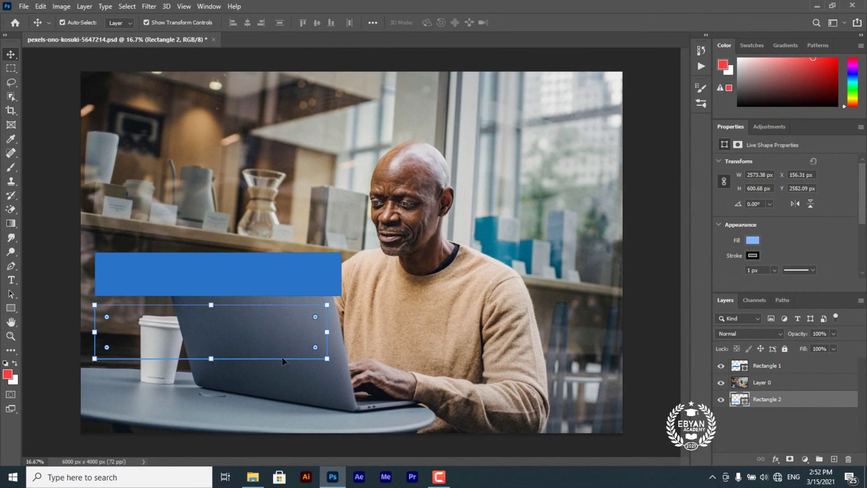
pyautogui.click(776, 420)
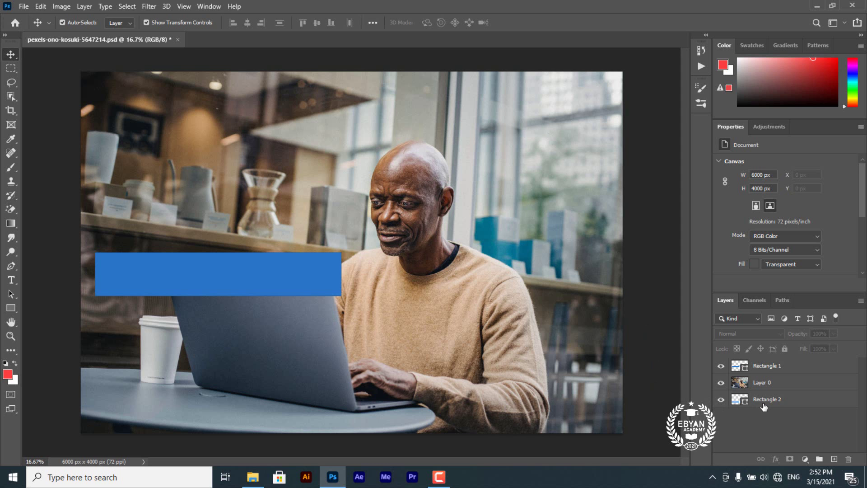
# Move the Rectangle 2 layer back up between Rectangle 1 and the photo's Layer 0, leaving no layer selected
pyautogui.click(802, 401)
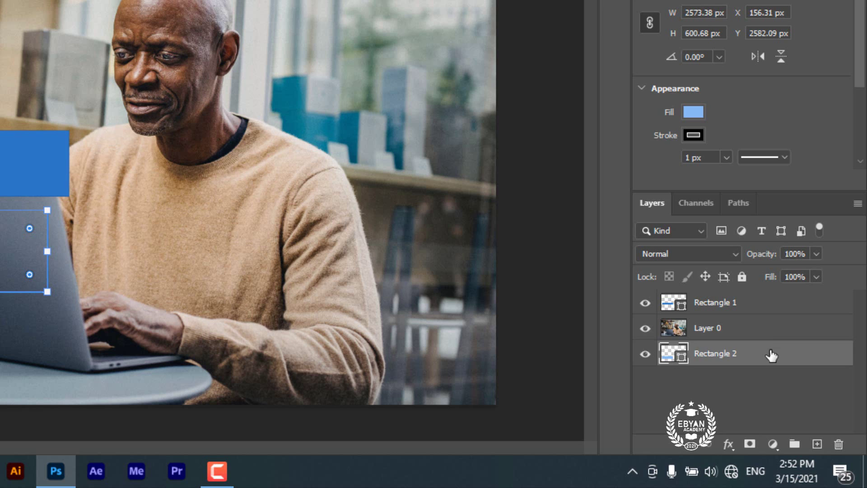
pyautogui.moveTo(772, 356)
pyautogui.mouseDown()
pyautogui.moveTo(773, 320)
pyautogui.moveTo(765, 353)
pyautogui.mouseUp()
pyautogui.moveTo(761, 343); pyautogui.dragTo(766, 324)
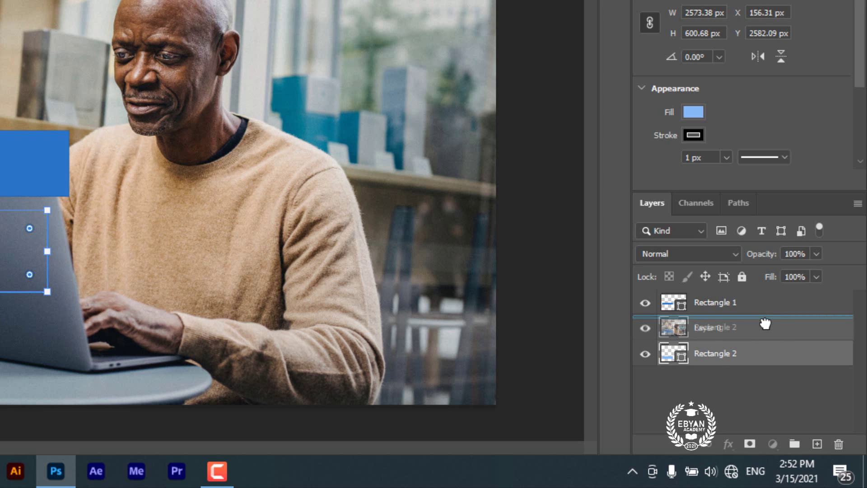
pyautogui.moveTo(765, 324); pyautogui.dragTo(766, 325)
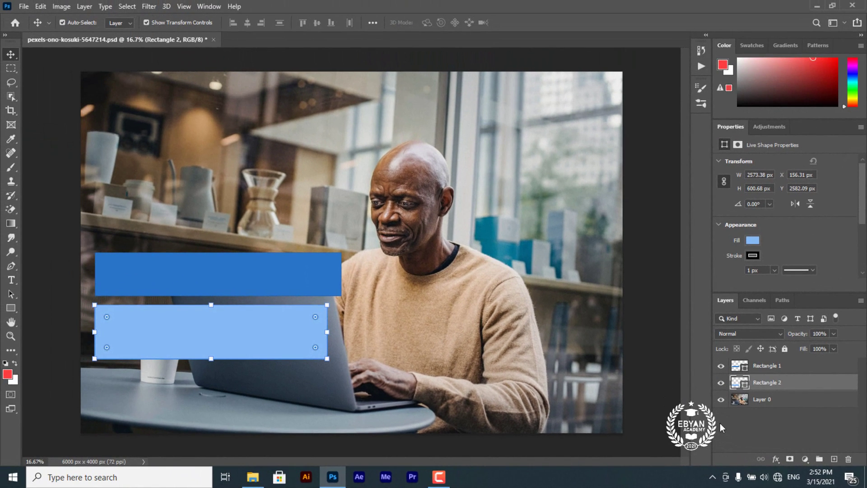
pyautogui.click(723, 426)
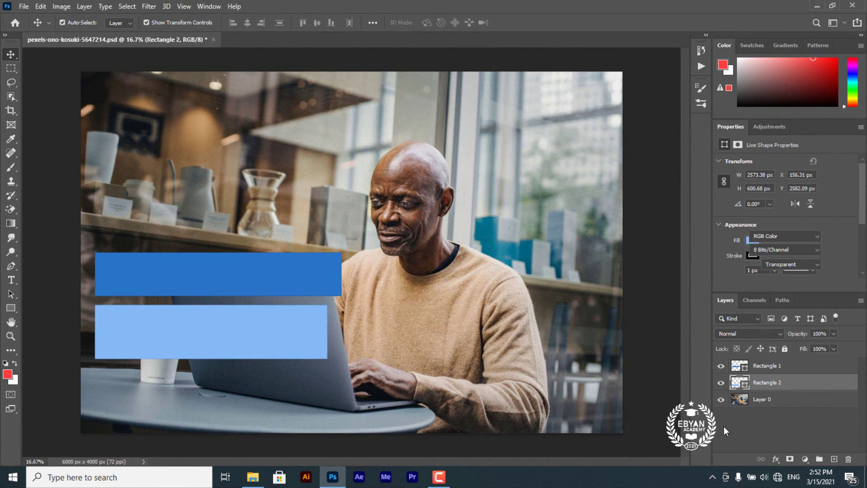
pyautogui.click(767, 399)
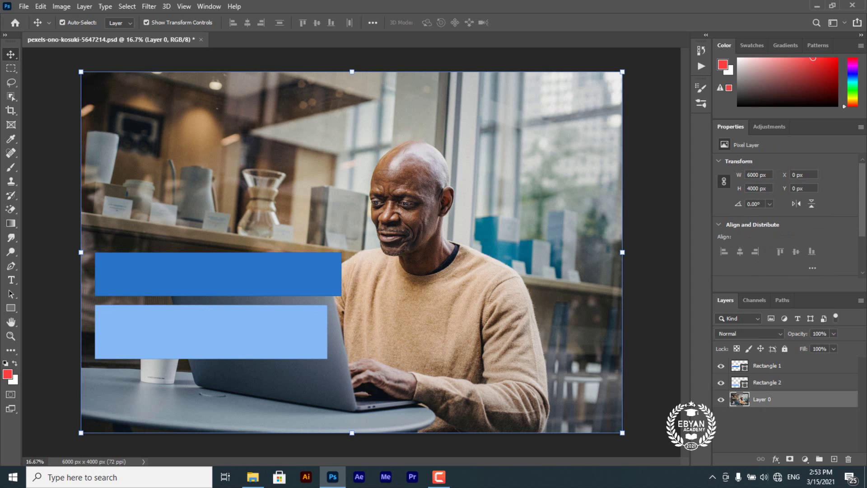
pyautogui.click(731, 437)
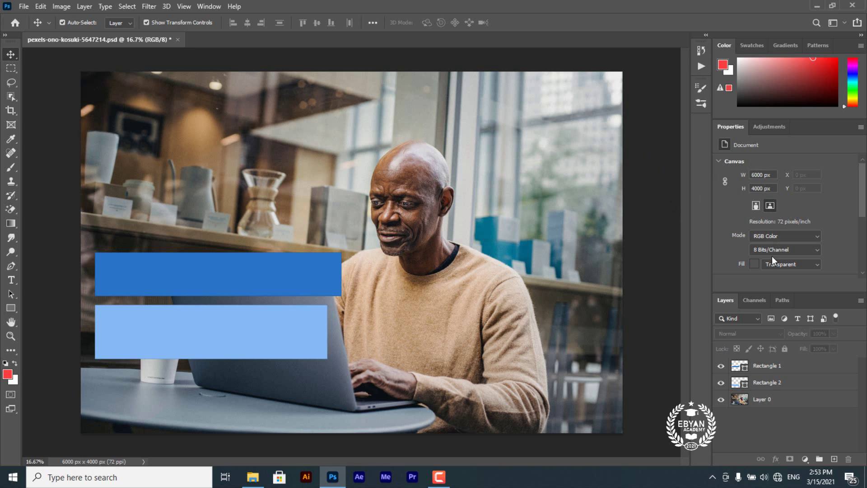
# Show the document's Channels panel and its Paths panel
pyautogui.click(758, 301)
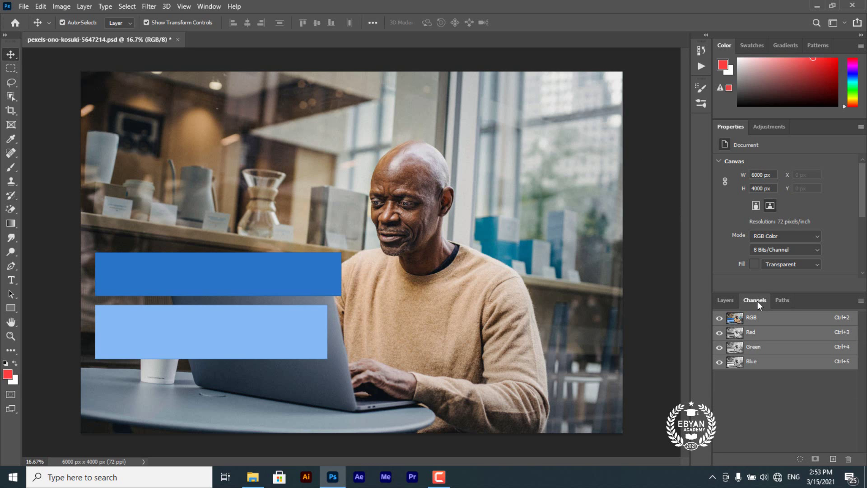
pyautogui.click(777, 302)
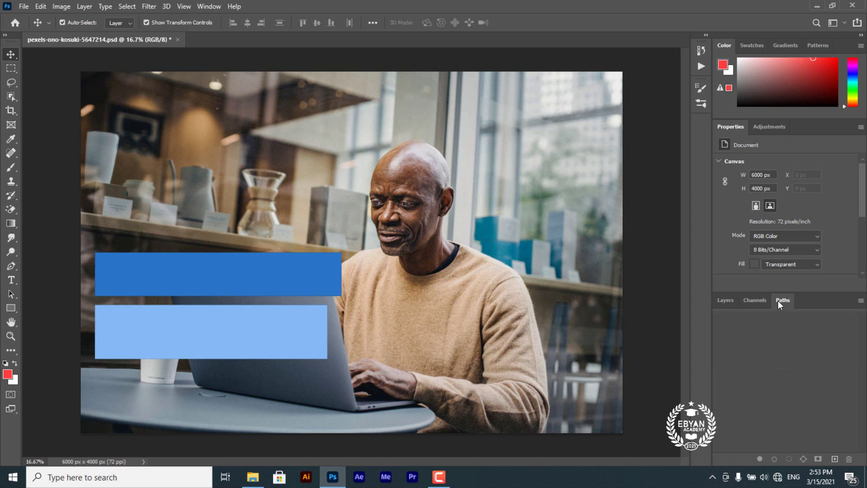
# Detach the Paths panel from its group and dock it on its own between the Properties panel and the Layers group
pyautogui.moveTo(778, 300); pyautogui.dragTo(440, 236)
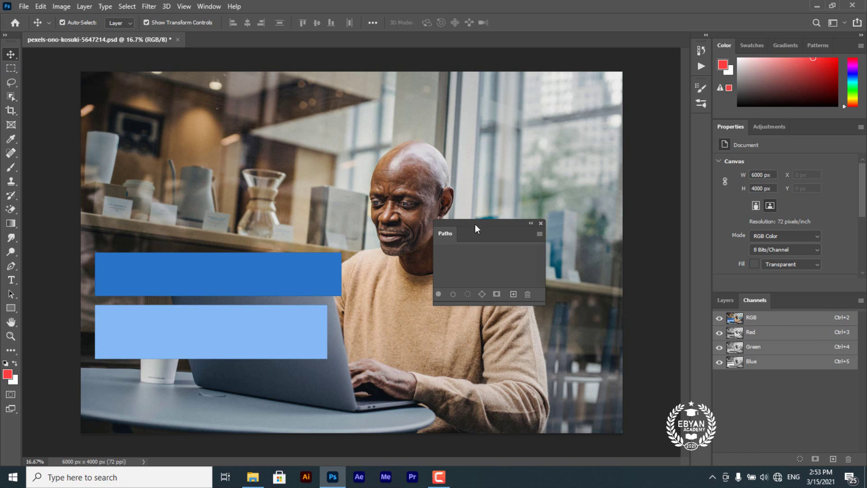
pyautogui.moveTo(476, 222); pyautogui.dragTo(542, 257)
pyautogui.moveTo(412, 237); pyautogui.dragTo(794, 294)
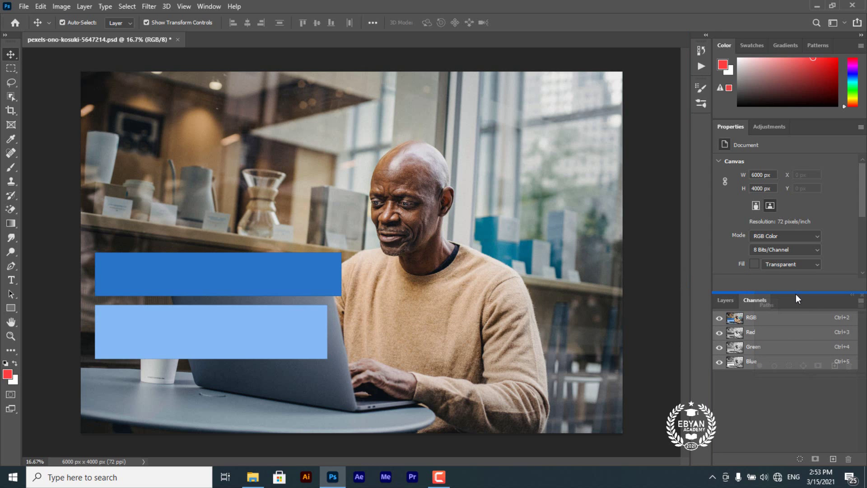
pyautogui.moveTo(796, 294); pyautogui.dragTo(796, 294)
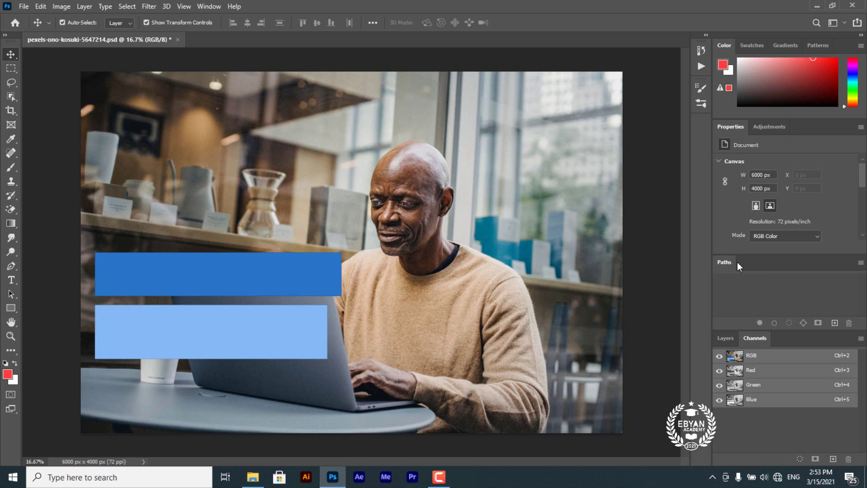
# Regroup the Paths panel with Layers and Channels and bring the layer stack back into view
pyautogui.moveTo(746, 262); pyautogui.dragTo(745, 335)
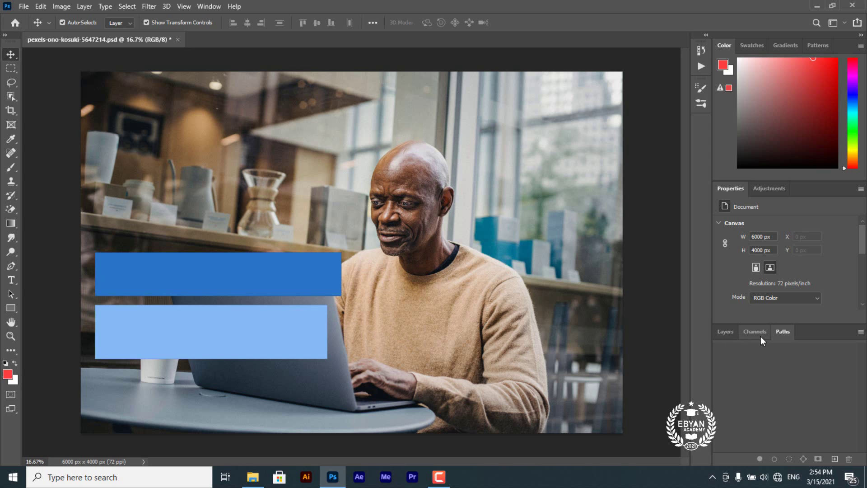
pyautogui.click(725, 336)
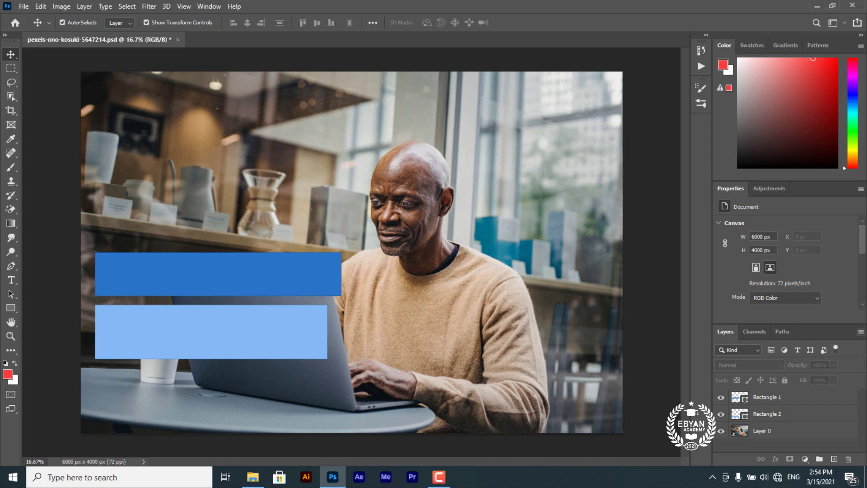
# Select the dark blue Rectangle 1 on the canvas to view its shape properties and clear the selection
pyautogui.scroll(-5, 853, 275)
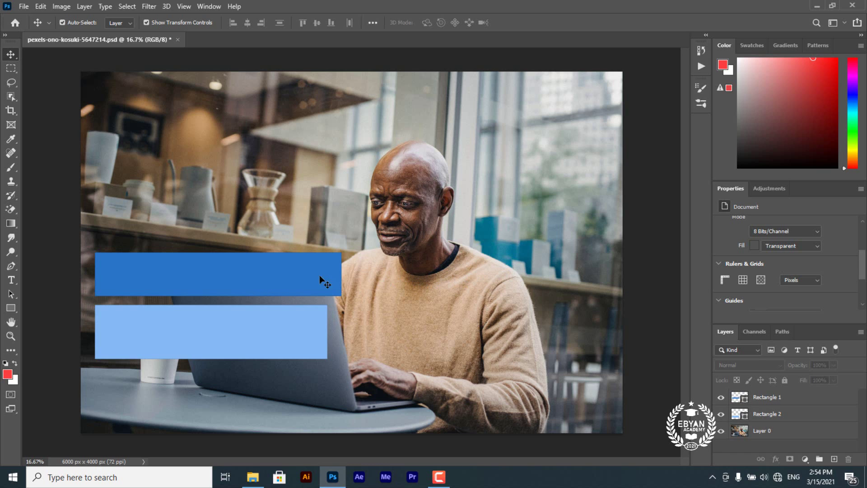
pyautogui.click(253, 276)
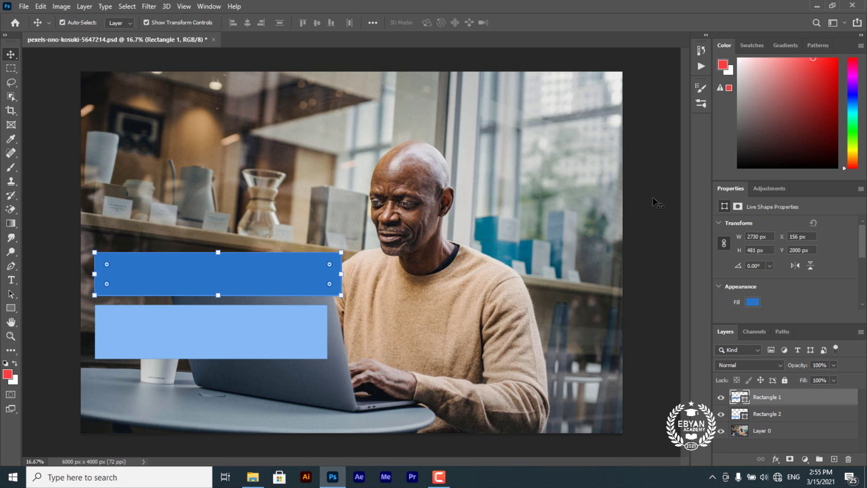
pyautogui.click(653, 240)
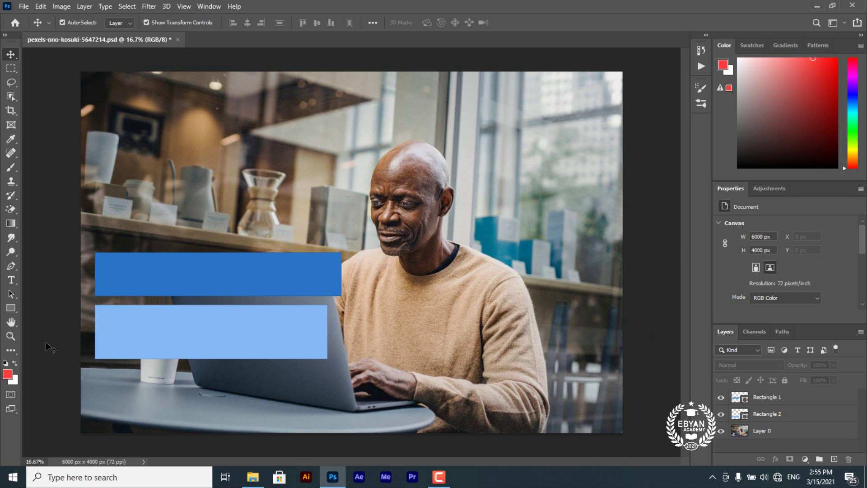
# Activate the Rectangle Tool from the group of shape tools
pyautogui.click(10, 308)
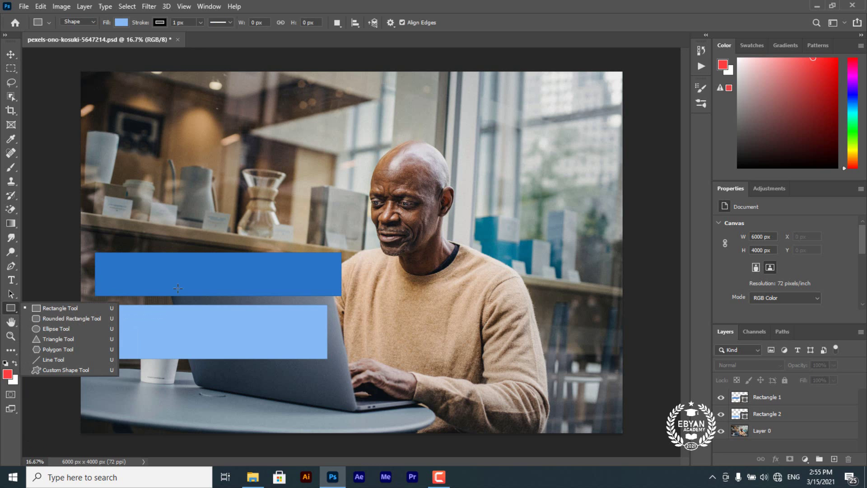
pyautogui.click(47, 308)
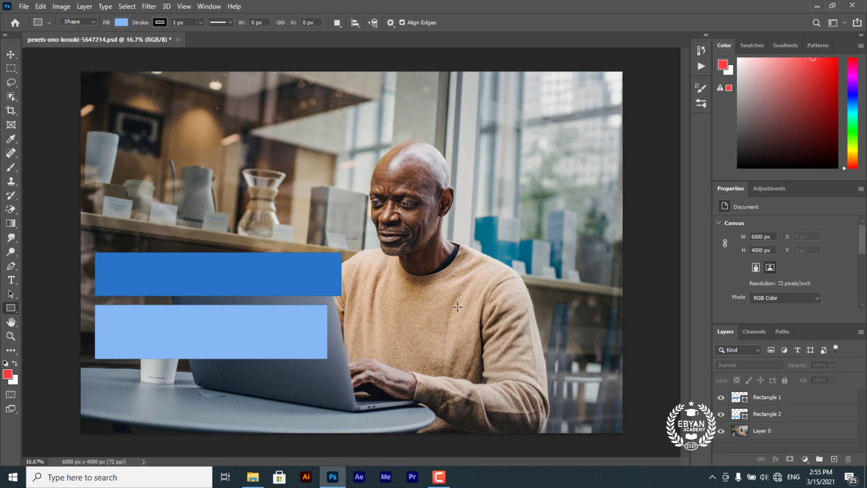
pyautogui.click(648, 156)
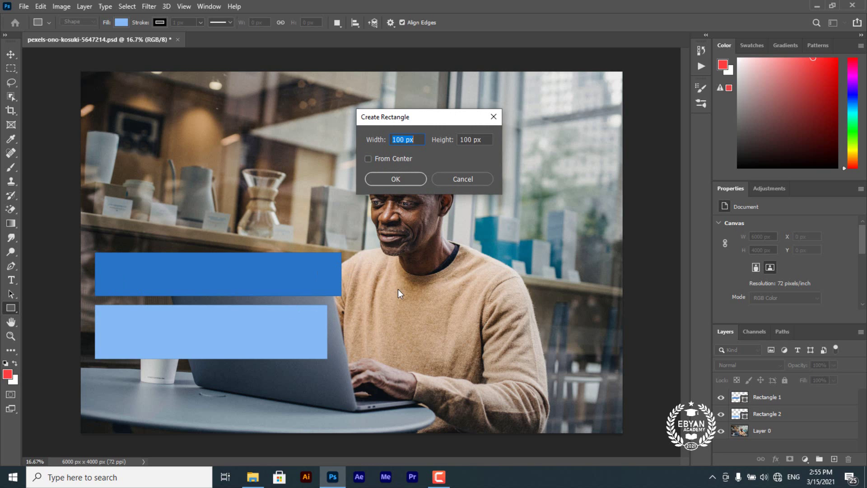
pyautogui.click(471, 177)
pyautogui.click(463, 179)
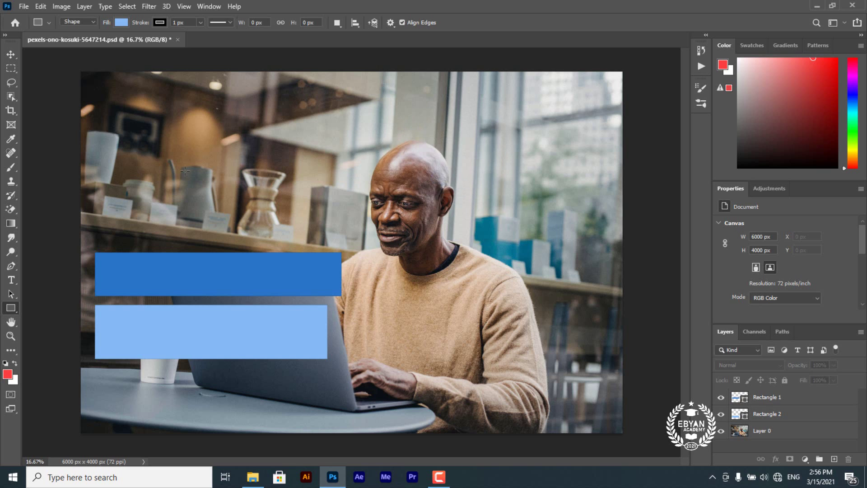
# Draw a light blue rectangle about 2526 by 985 px above the dark blue one, delete it, and return to the Move tool
pyautogui.moveTo(117, 126); pyautogui.dragTo(345, 215)
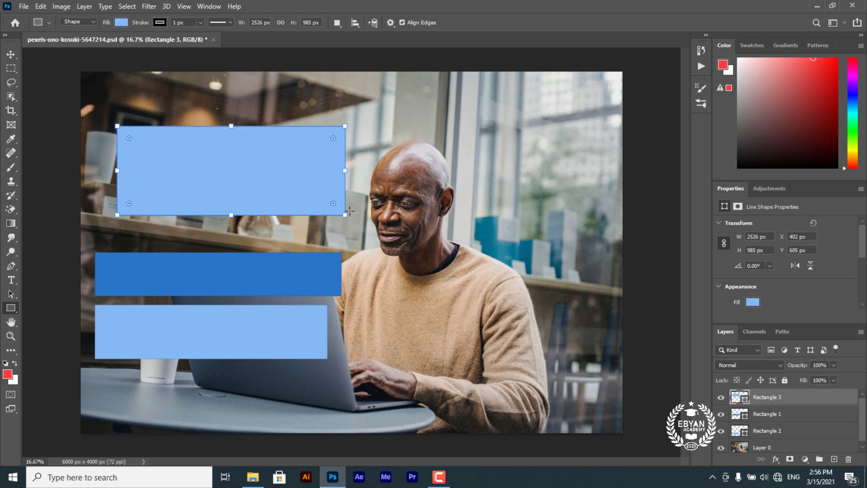
pyautogui.press('Delete')
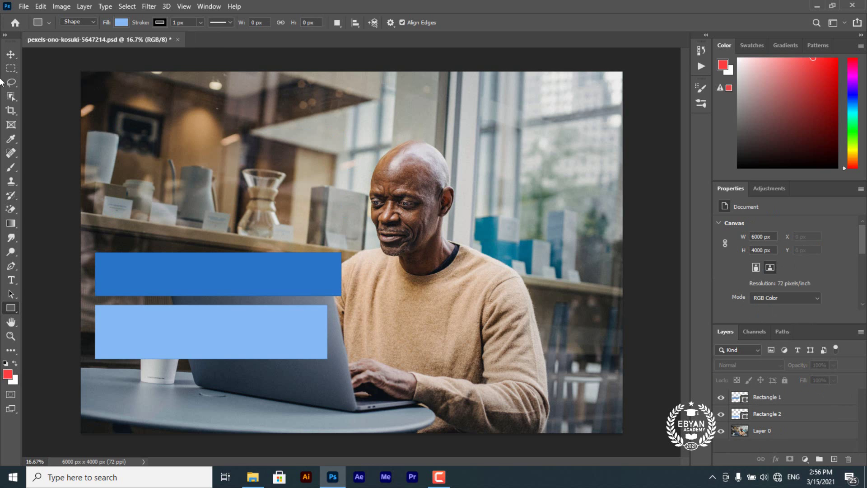
pyautogui.click(14, 55)
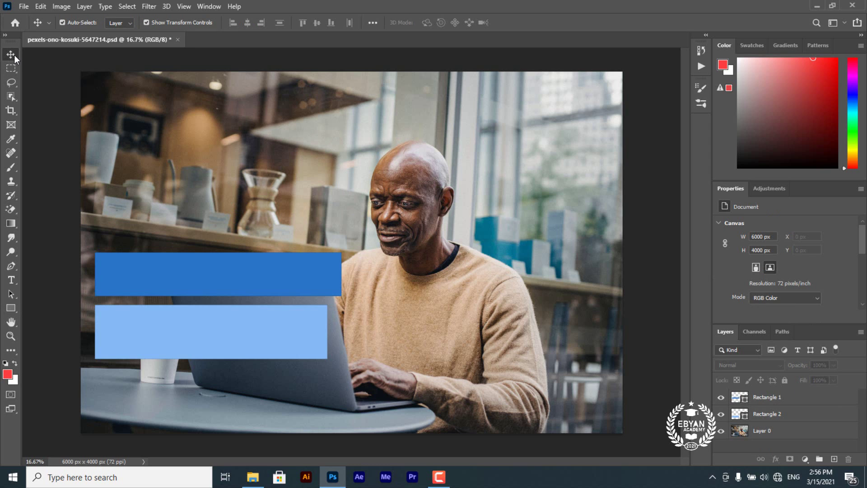